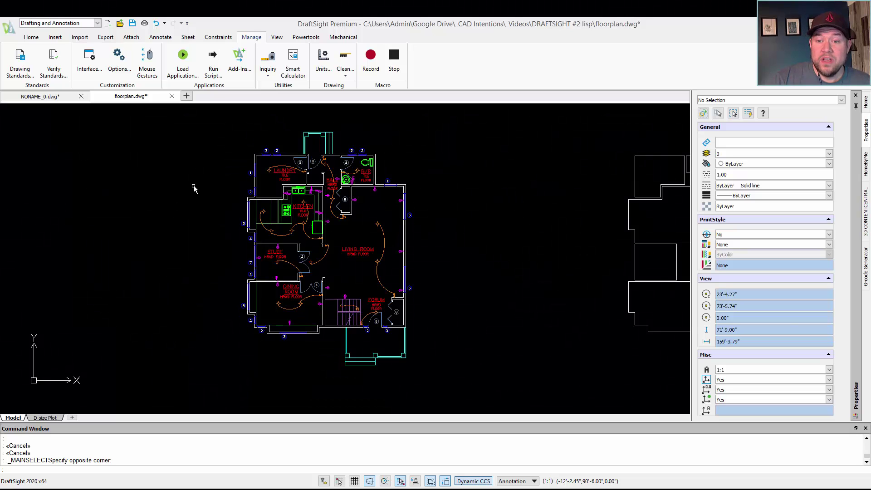
# Load the AreaM.lsp and BK.LSP routines together from the Lisp folder into the floorplan drawing
pyautogui.moveTo(223, 174); pyautogui.dragTo(205, 182, button='middle')
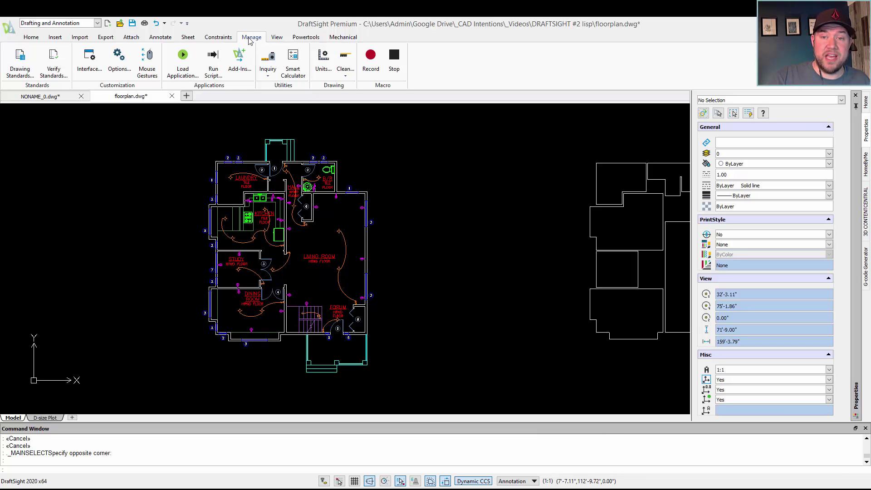
pyautogui.click(181, 81)
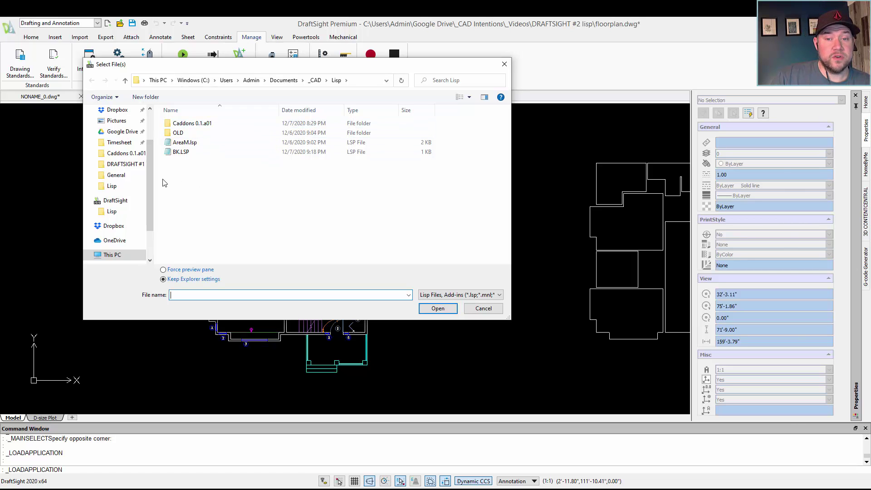
pyautogui.click(183, 144)
pyautogui.keyDown('ctrl'); pyautogui.click(181, 153); pyautogui.keyUp('ctrl')
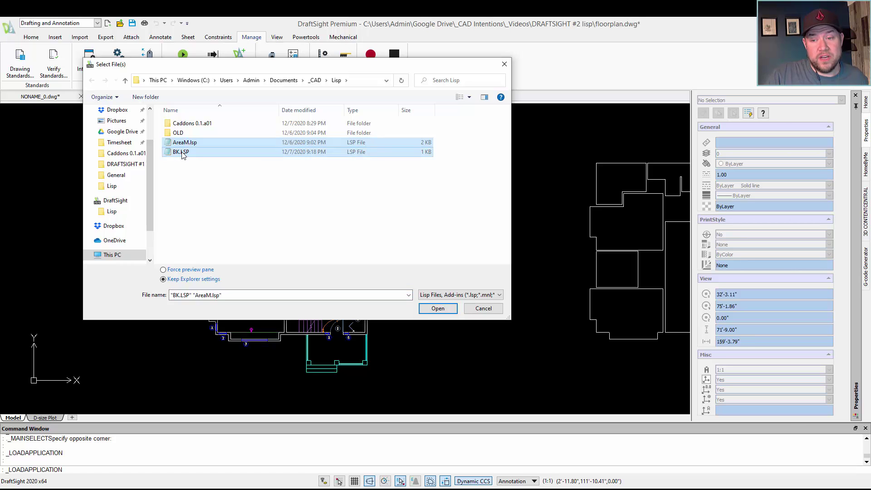
pyautogui.click(436, 295)
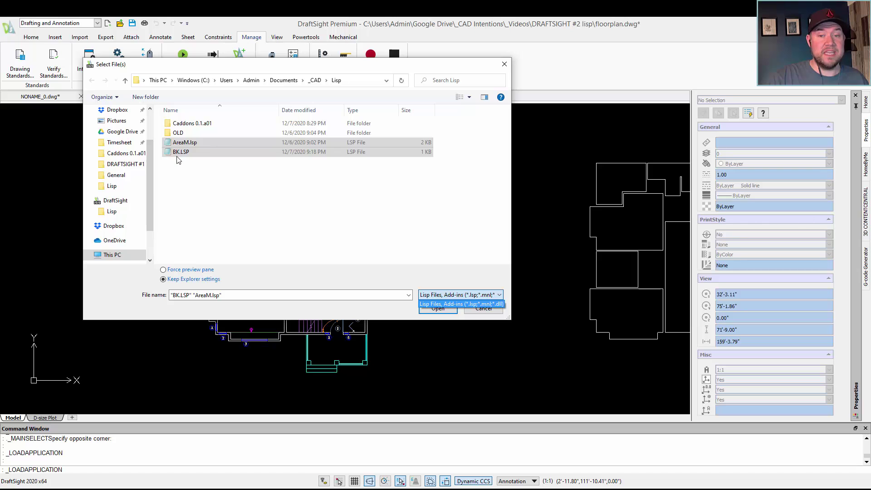
pyautogui.click(442, 313)
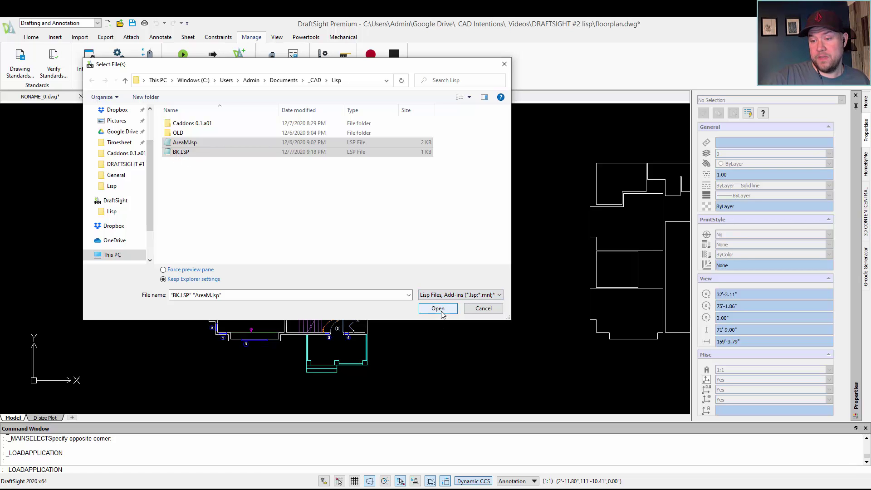
pyautogui.click(440, 310)
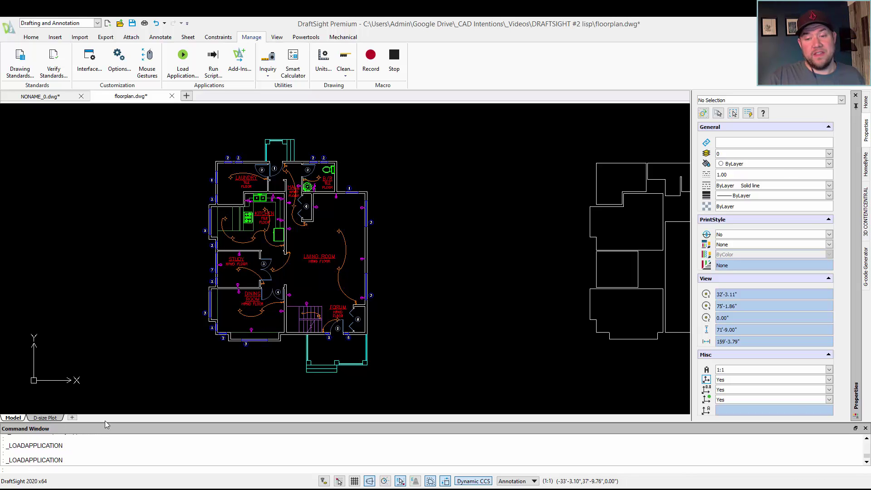
pyautogui.click(138, 303)
pyautogui.press('Escape')
# Run the AREAM routine to measure the combined area of all the room outlines in the copy beside the floor plan
pyautogui.moveTo(499, 273); pyautogui.dragTo(266, 254, button='middle')
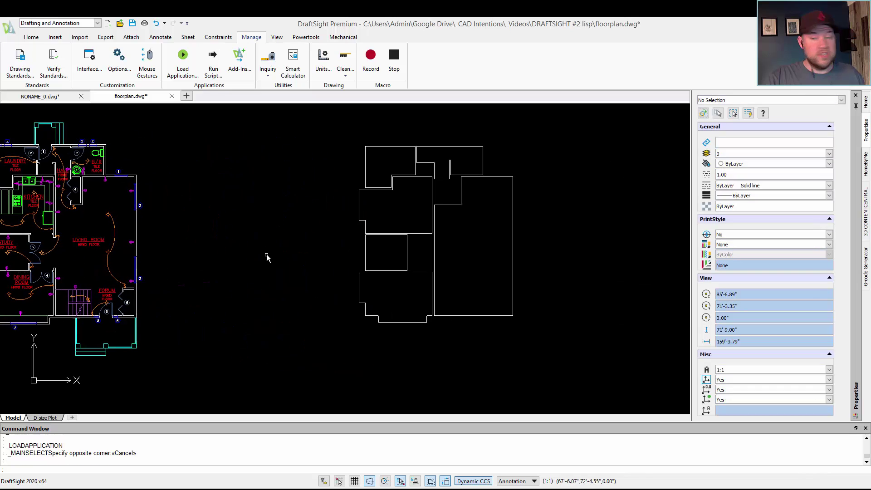
pyautogui.moveTo(382, 243); pyautogui.dragTo(252, 262, button='middle')
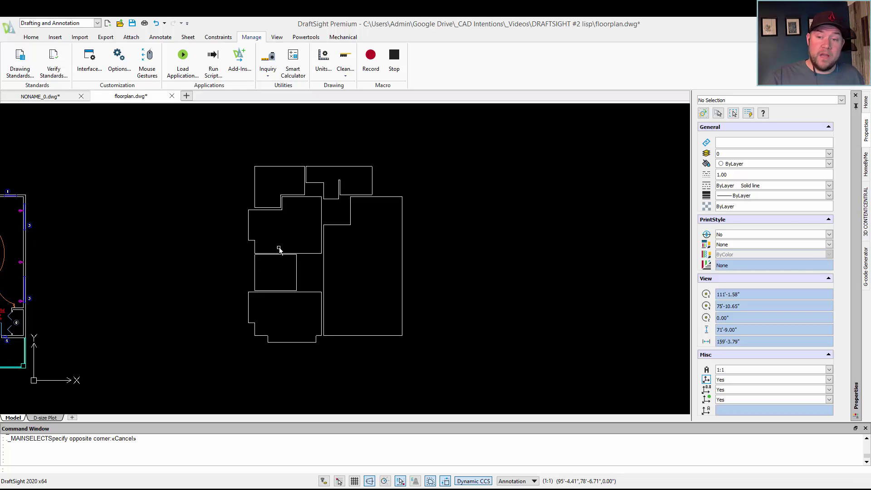
pyautogui.moveTo(282, 248); pyautogui.dragTo(233, 232, button='middle')
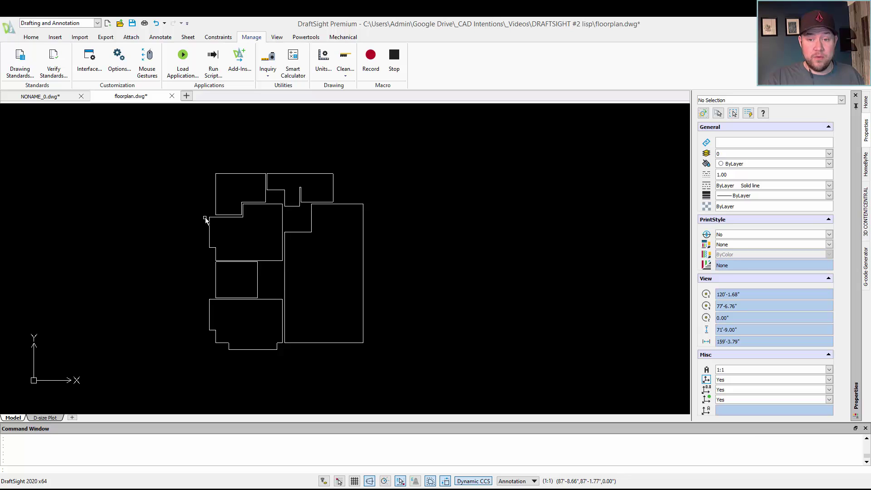
pyautogui.moveTo(187, 213); pyautogui.dragTo(170, 185, button='middle')
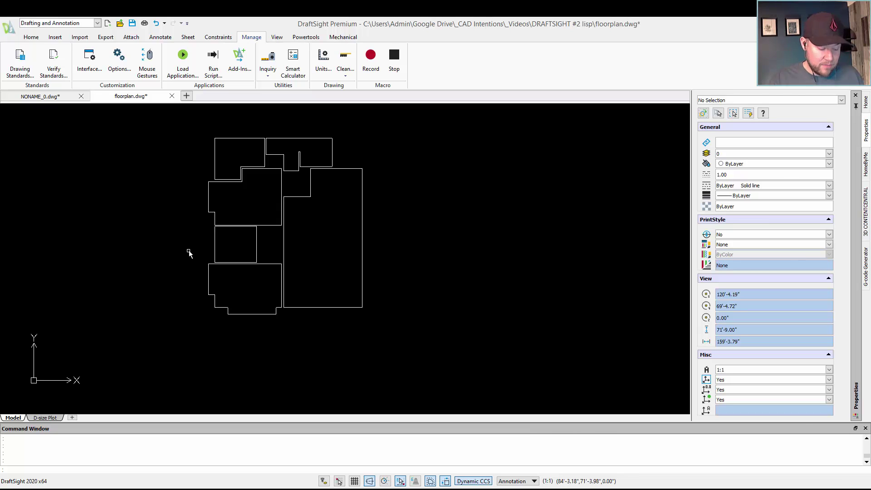
pyautogui.write('AREa')
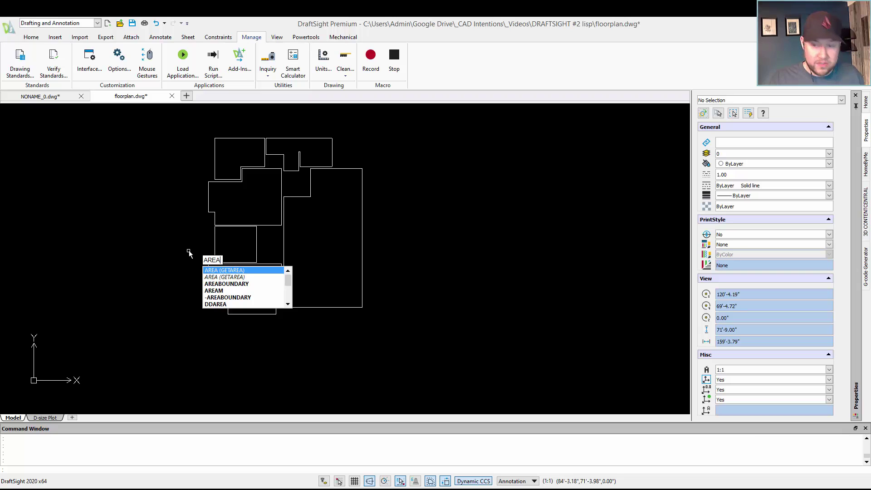
pyautogui.write('m')
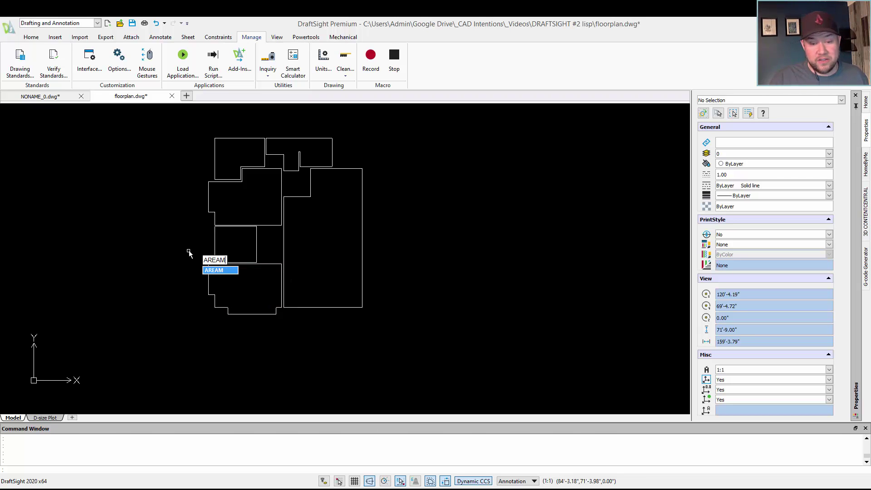
pyautogui.press('Return')
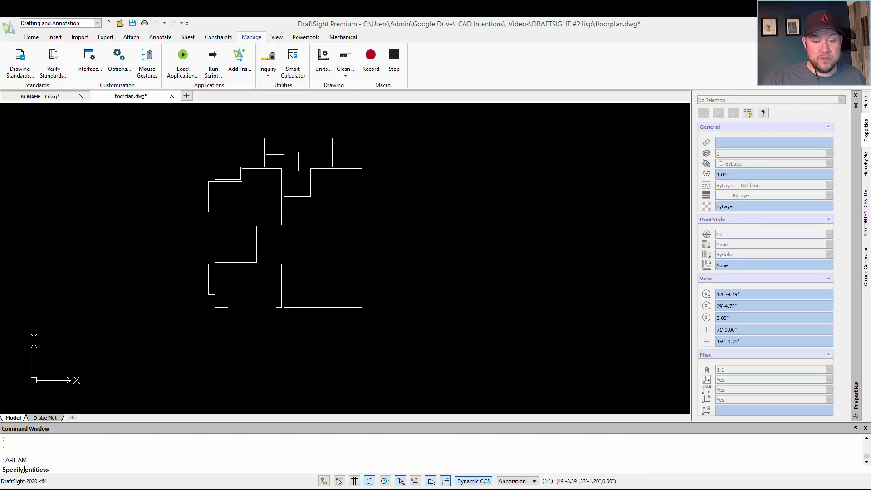
pyautogui.click(377, 323)
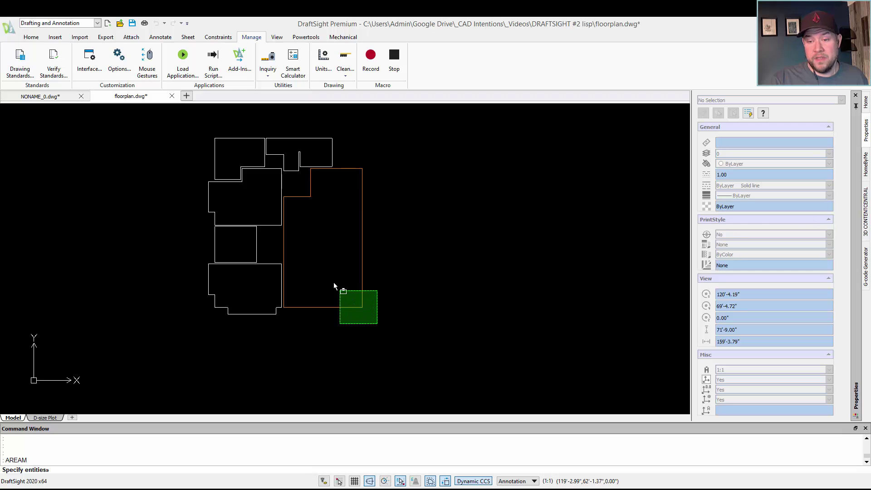
pyautogui.click(156, 138)
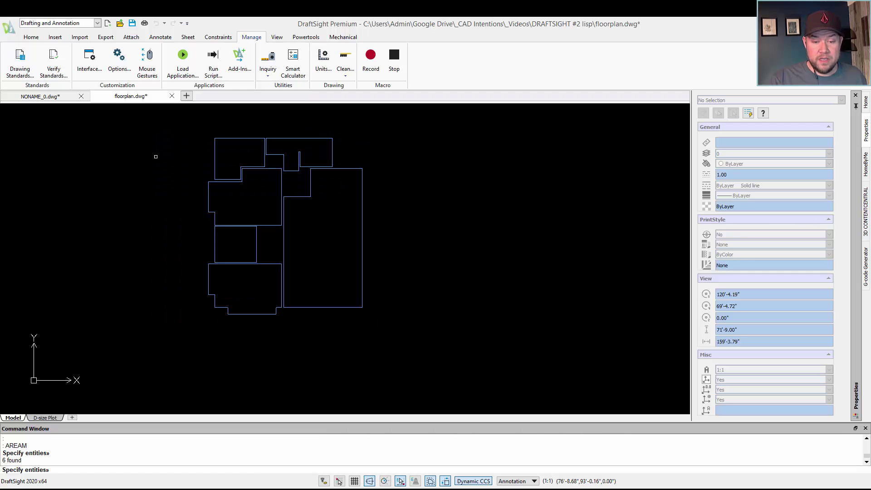
pyautogui.press('Return')
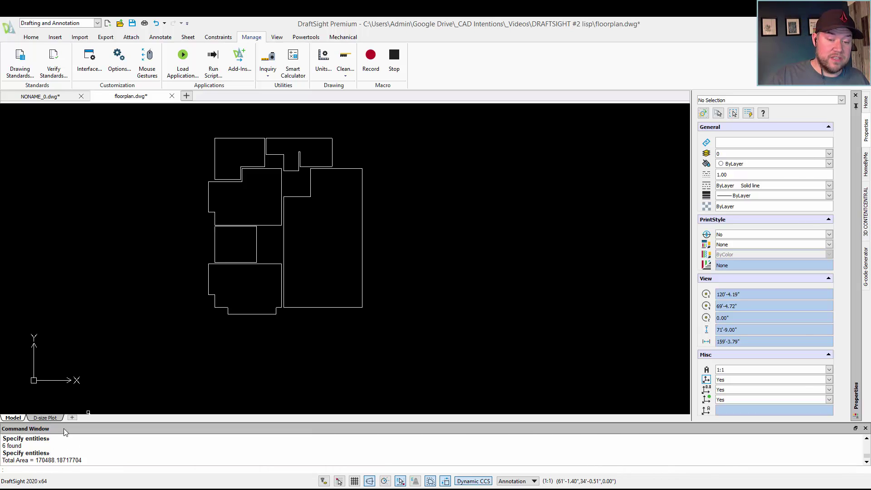
# Draw a single-segment horizontal polyline about 14'-5" long from inside the kitchen outline, across the wall gap, into the large living room outline
pyautogui.moveTo(123, 358); pyautogui.dragTo(350, 387, button='middle')
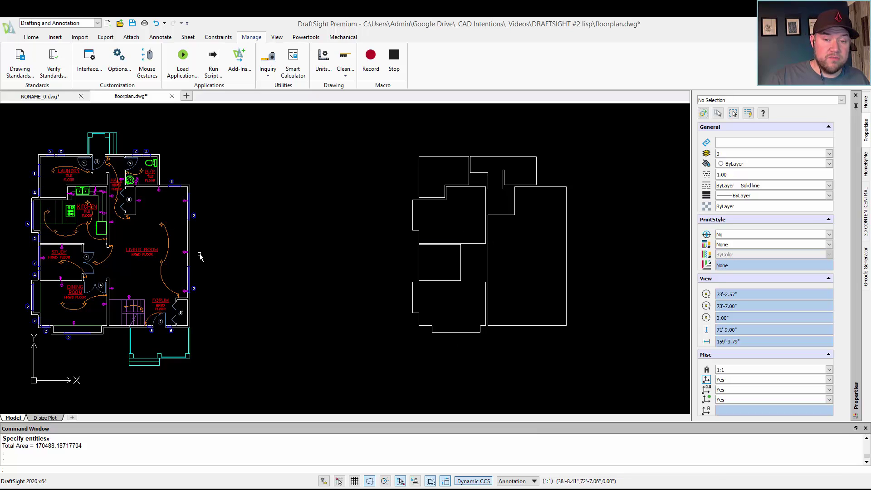
pyautogui.moveTo(327, 236); pyautogui.dragTo(139, 216, button='middle')
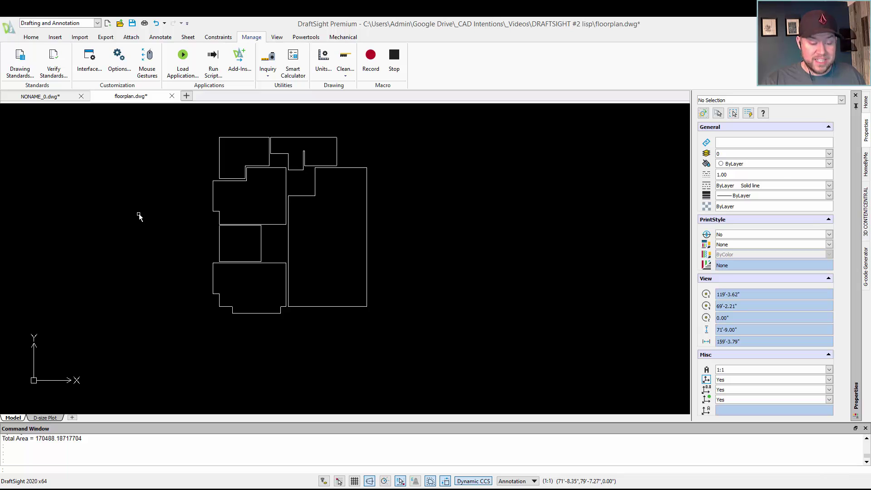
pyautogui.write('pl')
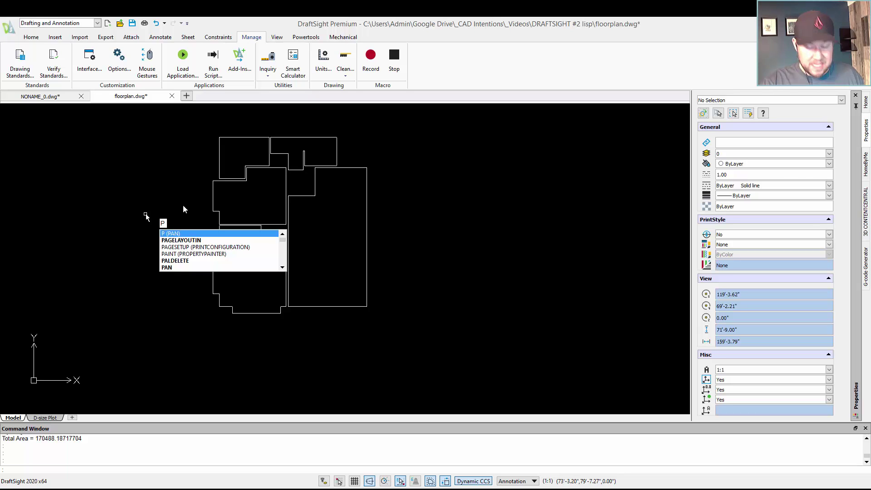
pyautogui.press('Return')
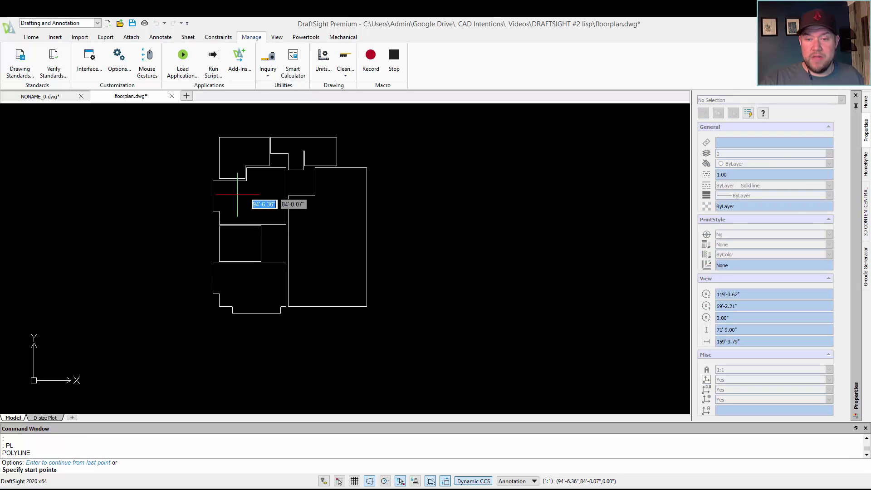
pyautogui.click(273, 210)
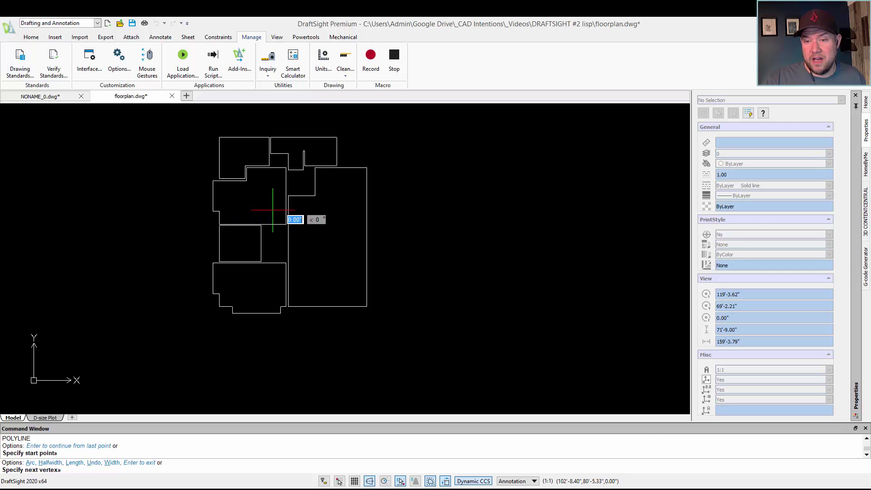
pyautogui.click(335, 210)
pyautogui.press('Escape')
pyautogui.press('Escape')
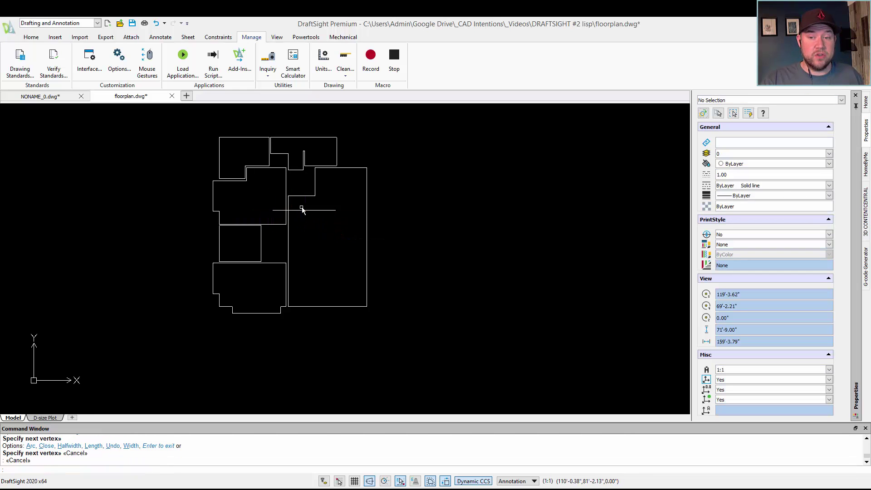
# Break the horizontal polyline with the BK routine where it crosses the living room outline's vertical edge, and check both pieces
pyautogui.scroll(4, 296, 210)
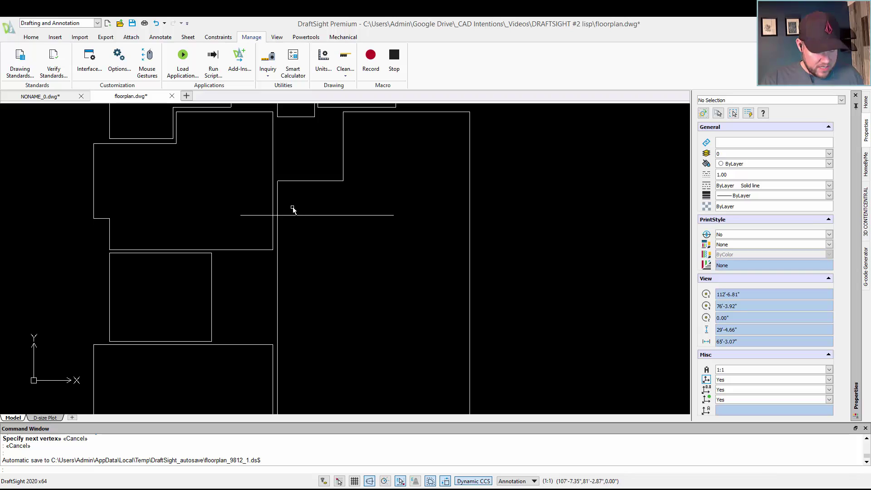
pyautogui.write('bk')
pyautogui.press('Return')
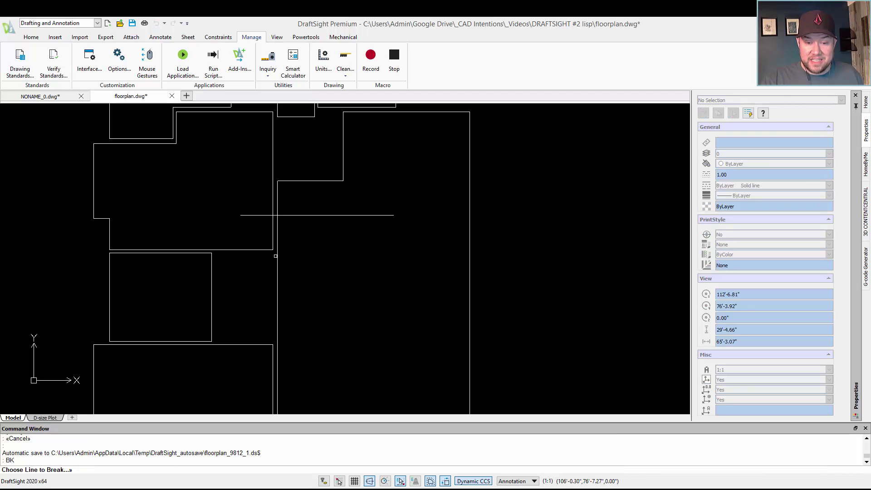
pyautogui.scroll(2, 296, 228)
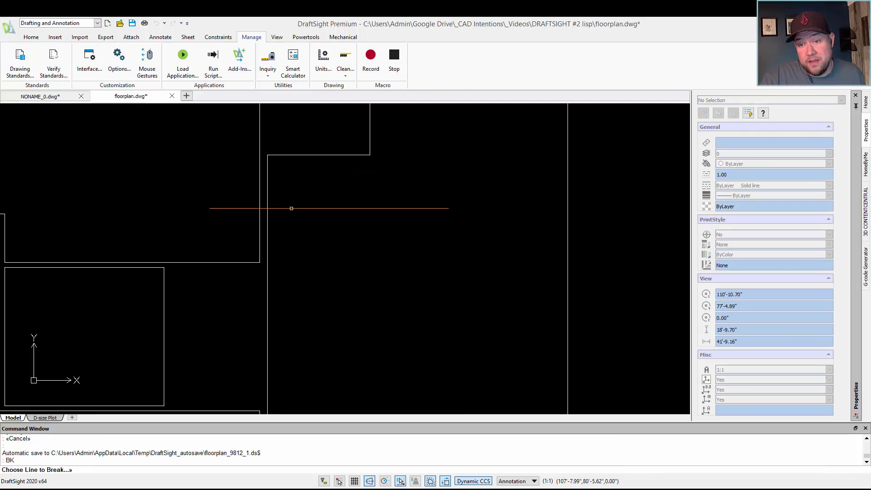
pyautogui.click(290, 208)
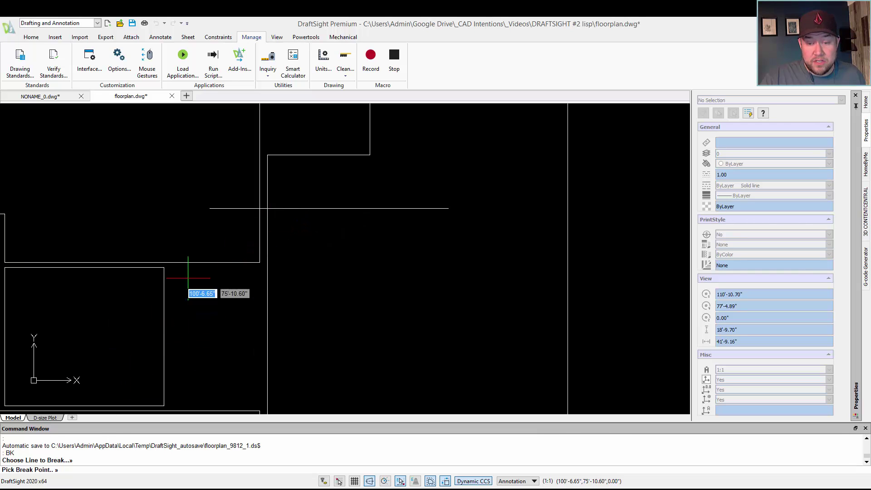
pyautogui.click(267, 209)
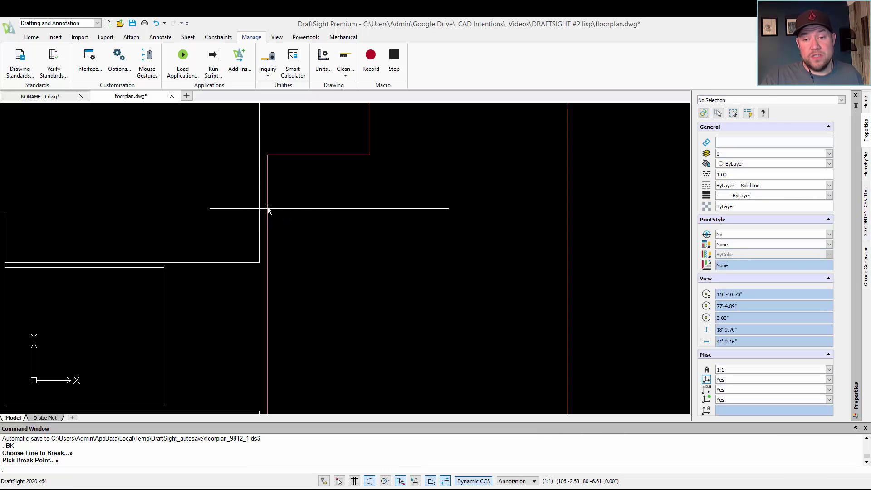
pyautogui.click(297, 210)
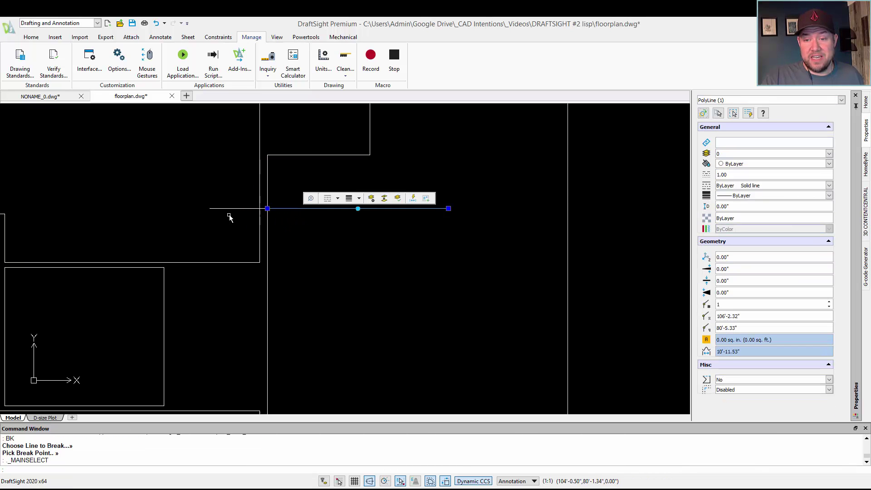
pyautogui.press('Escape')
pyautogui.click(224, 209)
pyautogui.press('Escape')
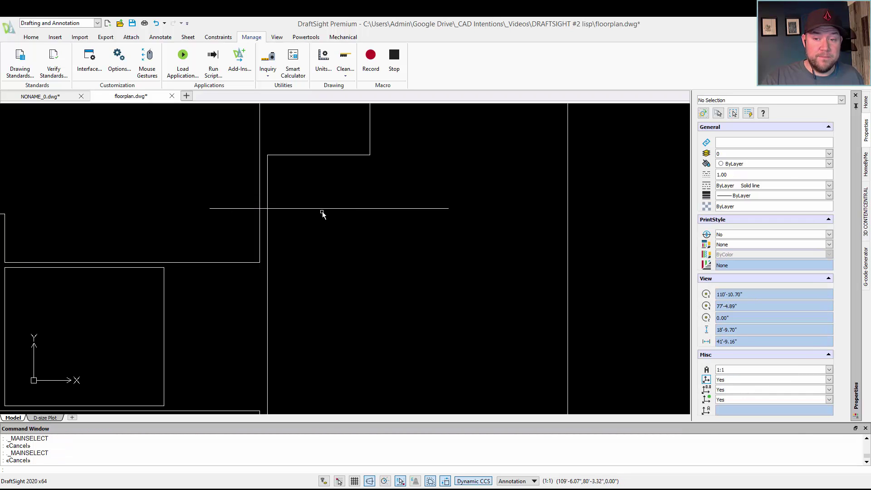
# Delete both pieces of the broken horizontal polyline
pyautogui.click(324, 208)
pyautogui.click(230, 215)
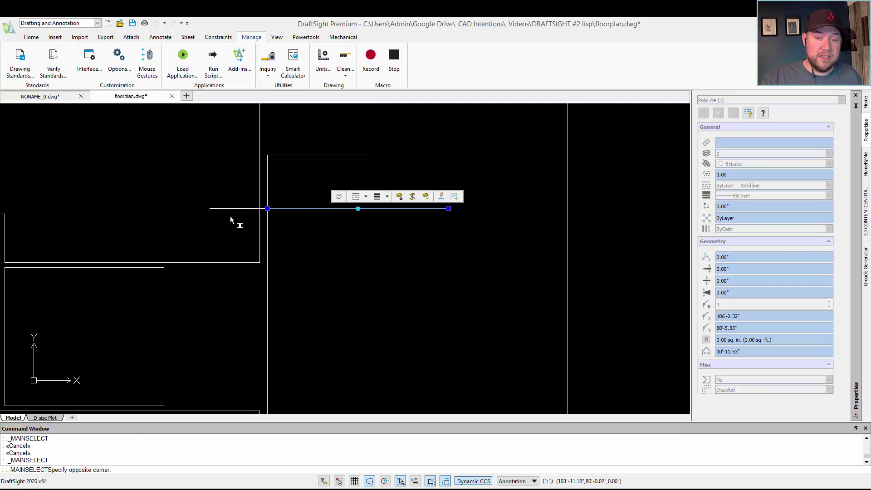
pyautogui.click(202, 206)
pyautogui.press('Delete')
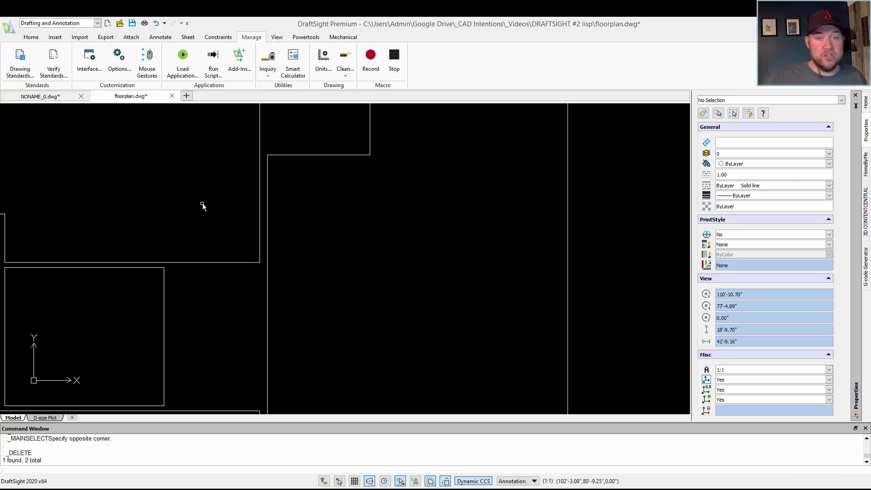
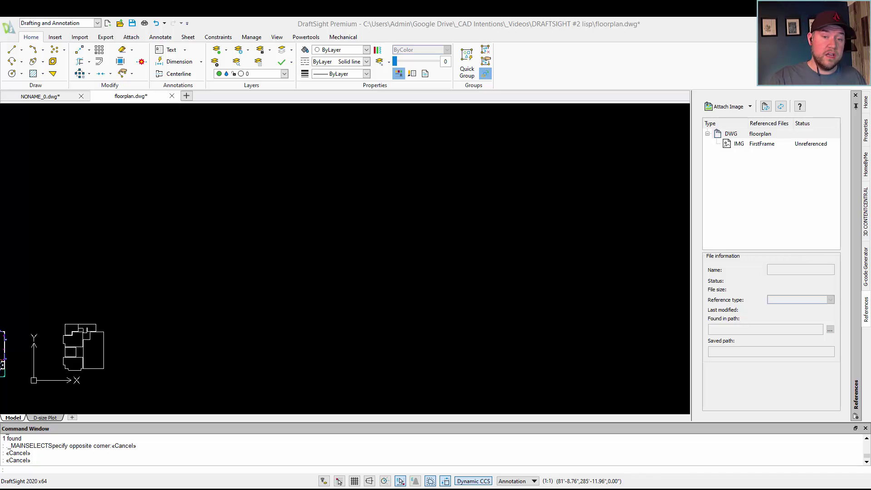
# Hide the References palette
pyautogui.click(334, 195)
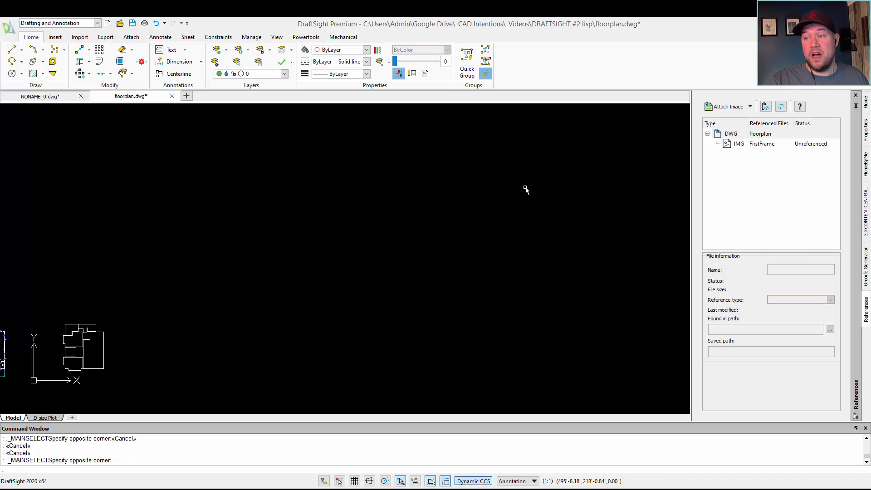
pyautogui.click(53, 39)
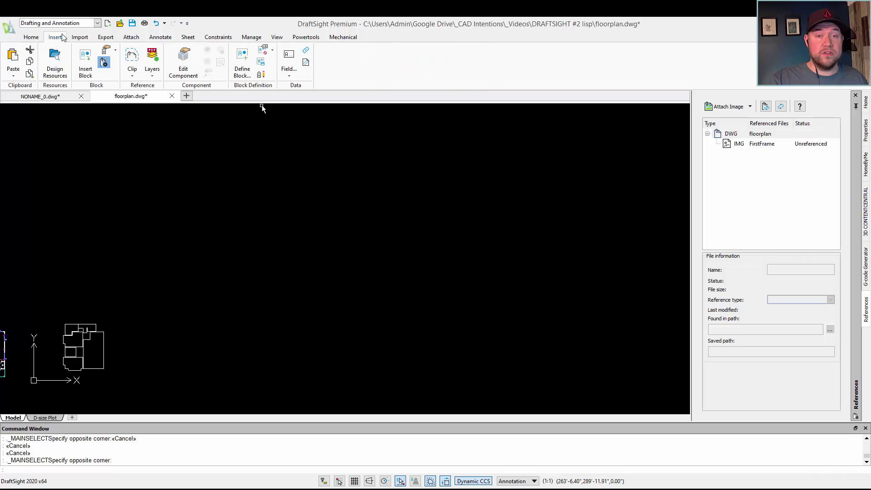
pyautogui.click(104, 63)
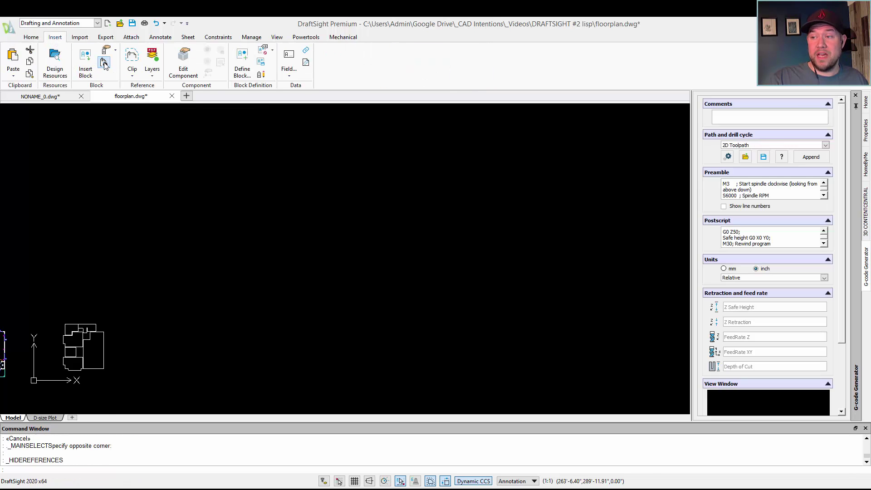
# Show the References palette and choose FirstFrame.png from the Pictures\CAD folder as an image to attach
pyautogui.click(104, 64)
pyautogui.rightClick(749, 169)
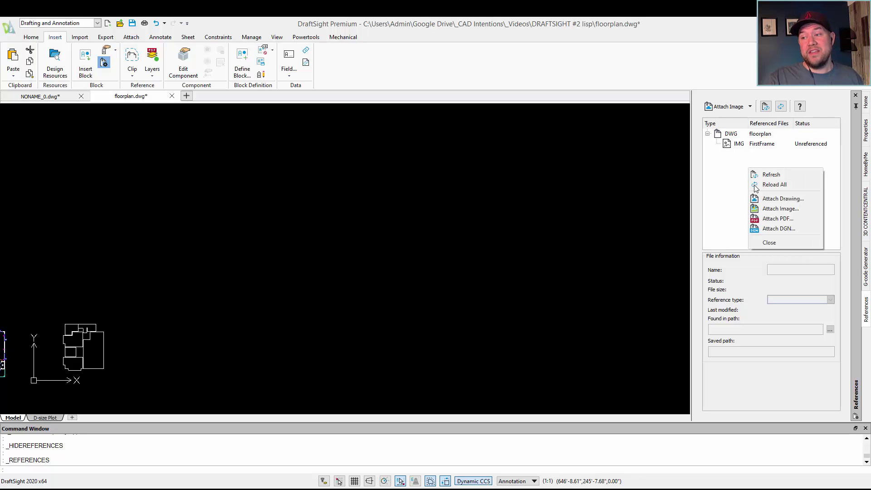
pyautogui.click(773, 209)
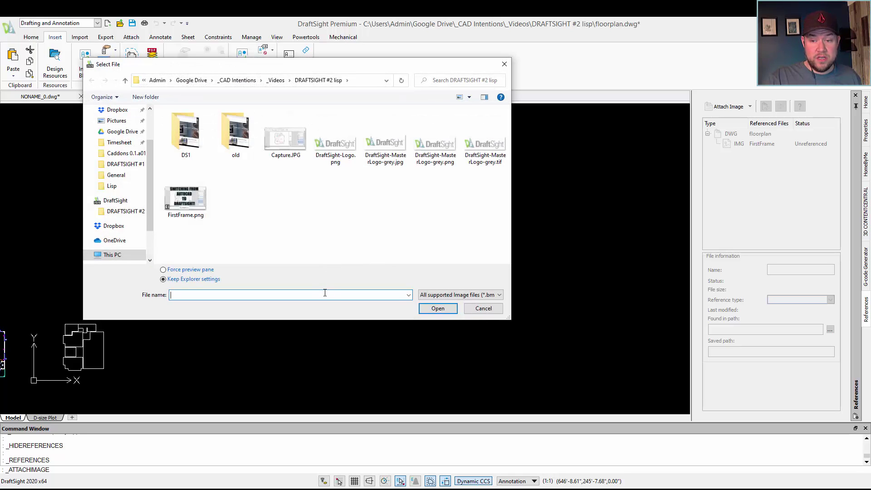
pyautogui.write('C:\\Users\\Admin\\Pictures\\CAD')
pyautogui.click(446, 309)
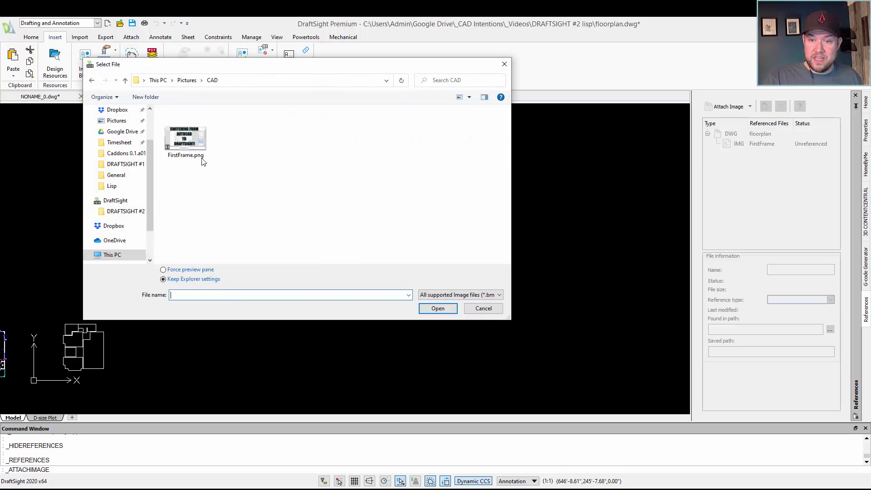
pyautogui.click(186, 138)
pyautogui.click(443, 310)
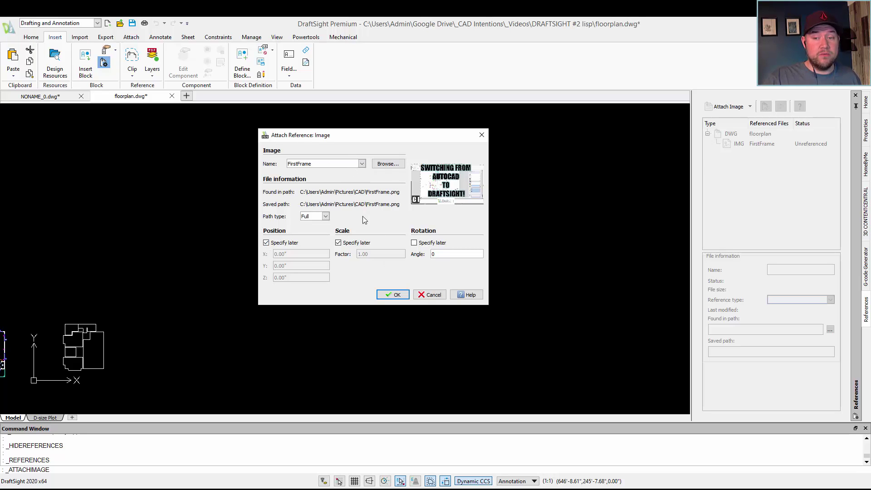
# Attach FirstFrame with a full path and rotation 0, placing and scaling it by eye in the empty space right of the floor plan outlines
pyautogui.click(392, 294)
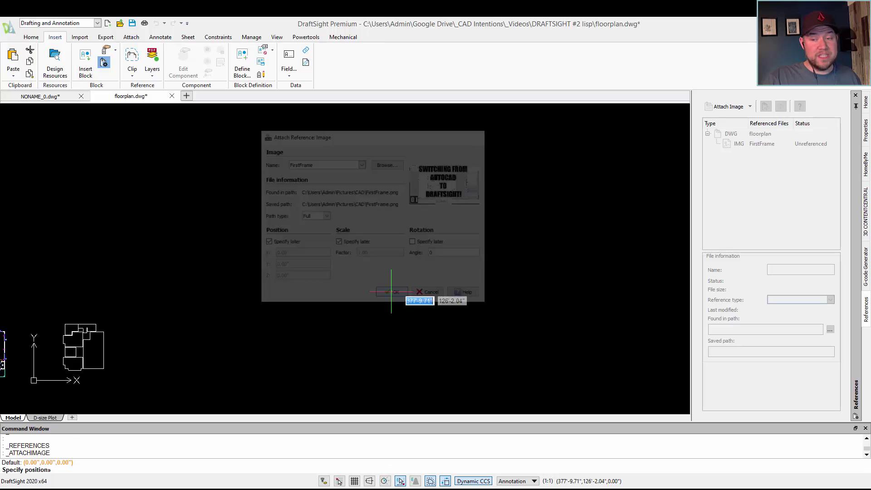
pyautogui.click(342, 240)
pyautogui.click(471, 242)
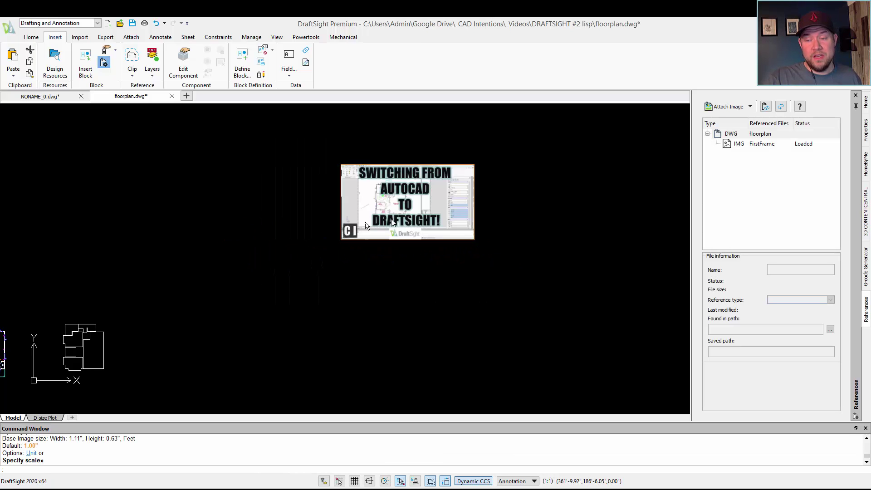
pyautogui.moveTo(391, 222); pyautogui.dragTo(319, 222, button='middle')
pyautogui.scroll(2, 373, 220)
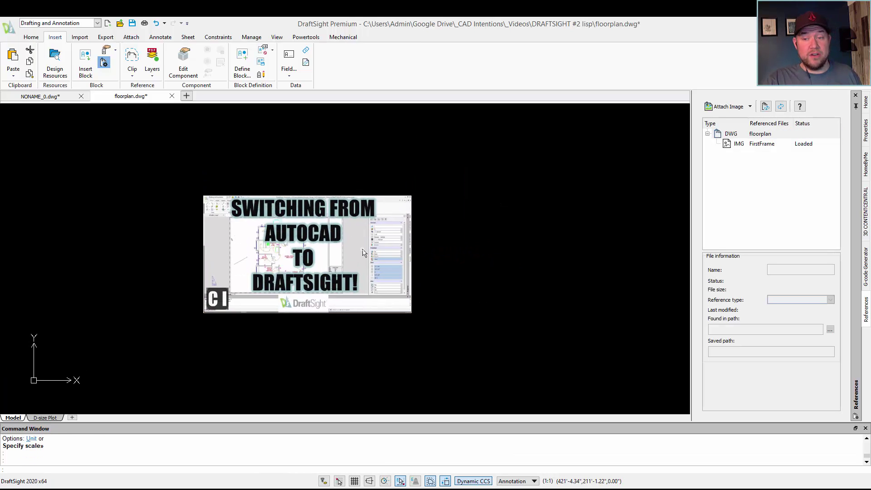
pyautogui.scroll(1, 363, 253)
pyautogui.press('Escape')
pyautogui.press('Escape')
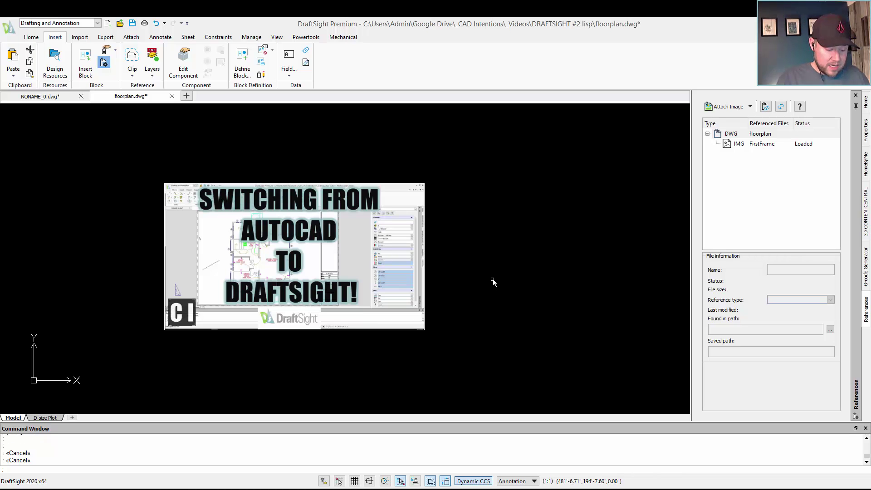
# Align the attached image using its upper-left corner and a point beside the DRAFTSIGHT! text, matching both to points outside the image, with scaling enabled
pyautogui.write('ALIGN')
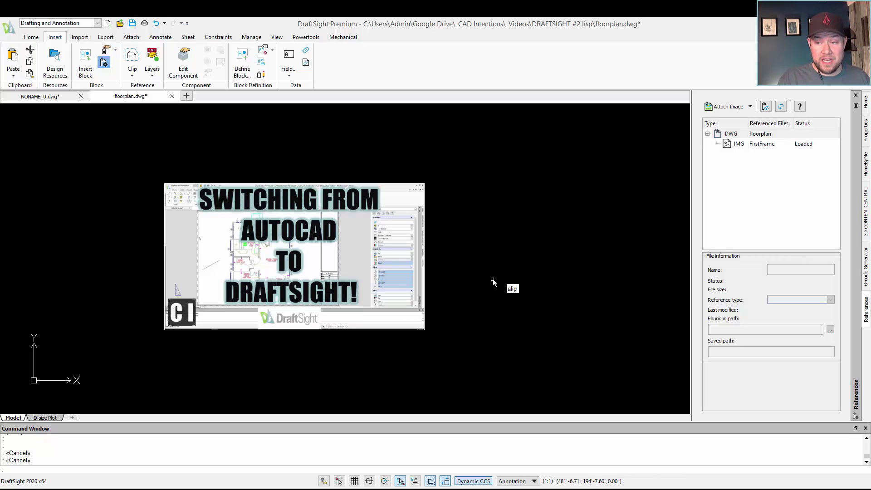
pyautogui.press('Return')
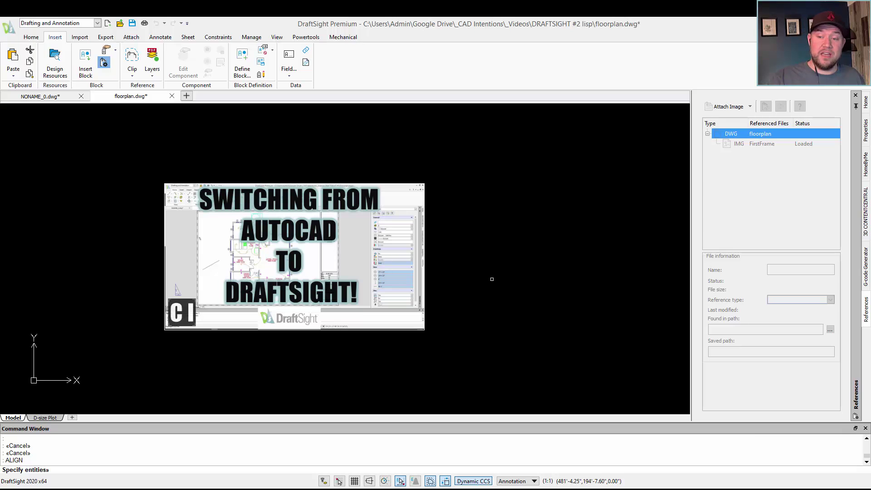
pyautogui.click(425, 313)
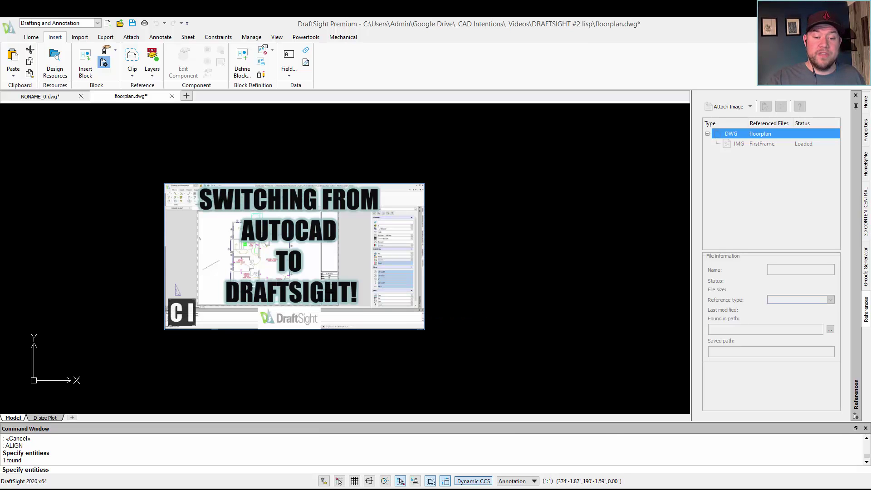
pyautogui.press('Return')
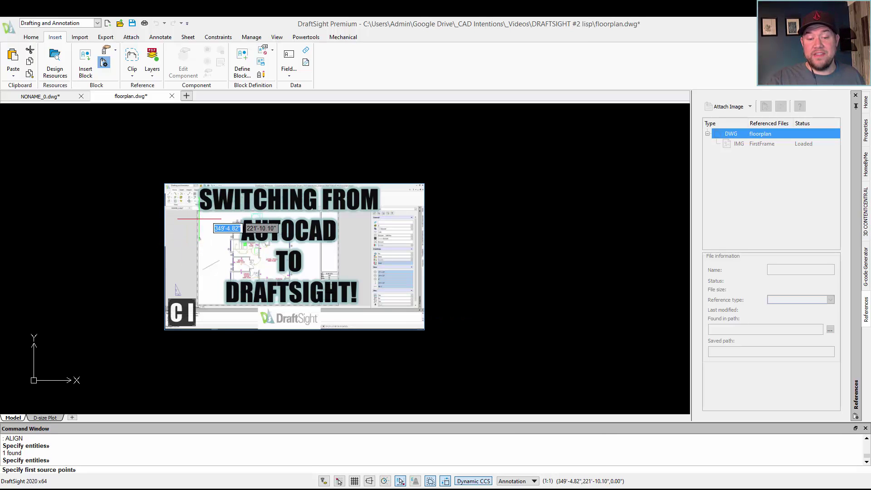
pyautogui.click(166, 184)
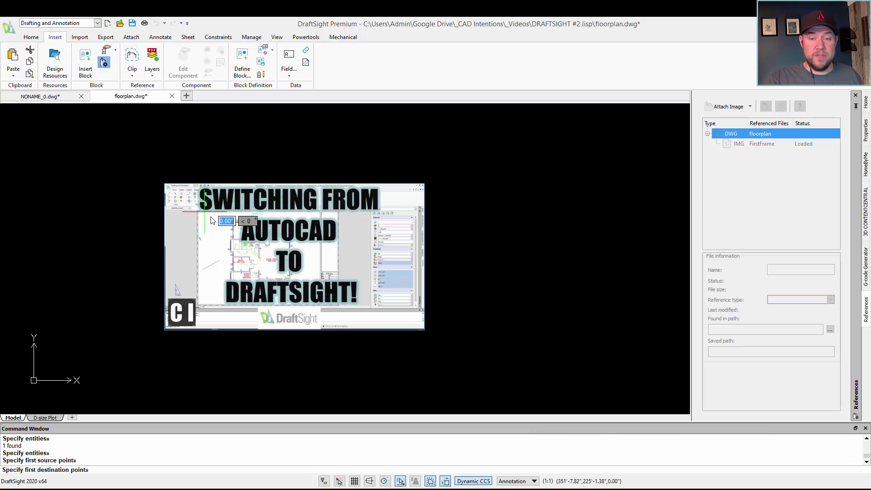
pyautogui.click(122, 145)
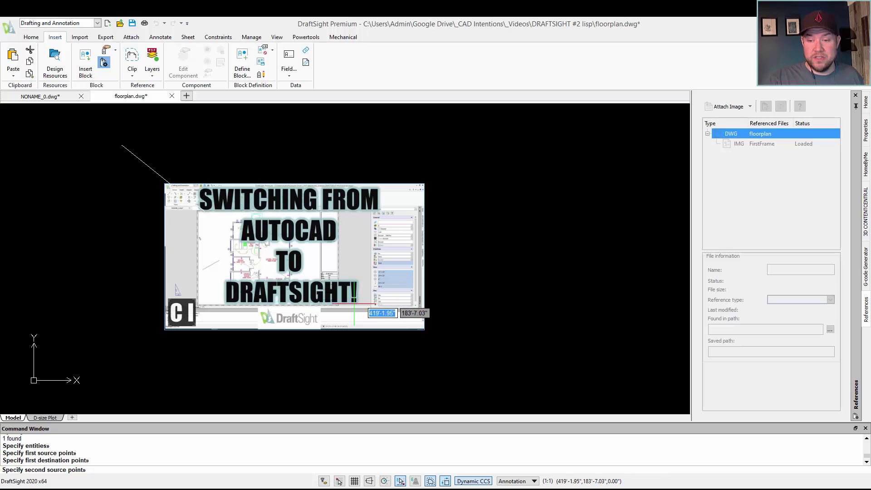
pyautogui.click(356, 302)
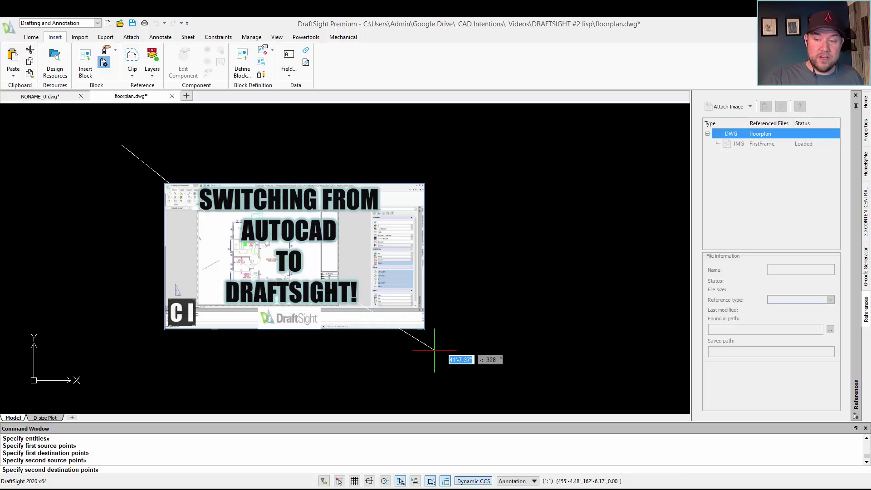
pyautogui.click(419, 351)
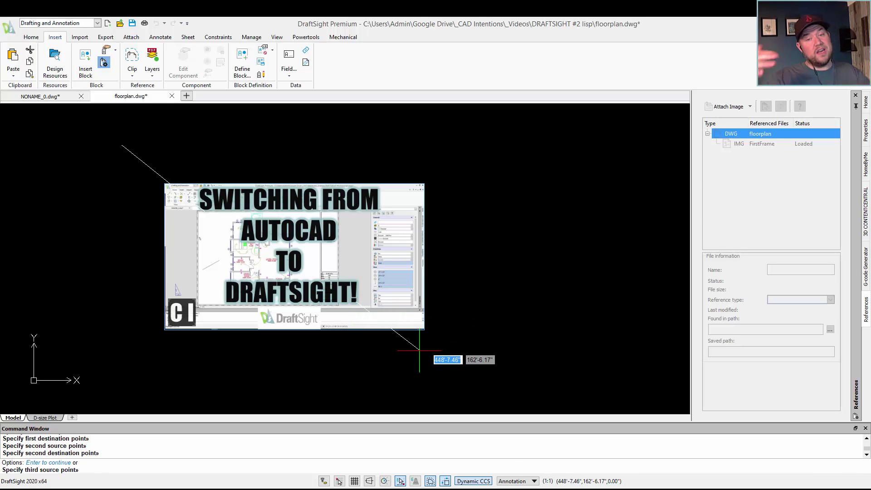
pyautogui.press('Return')
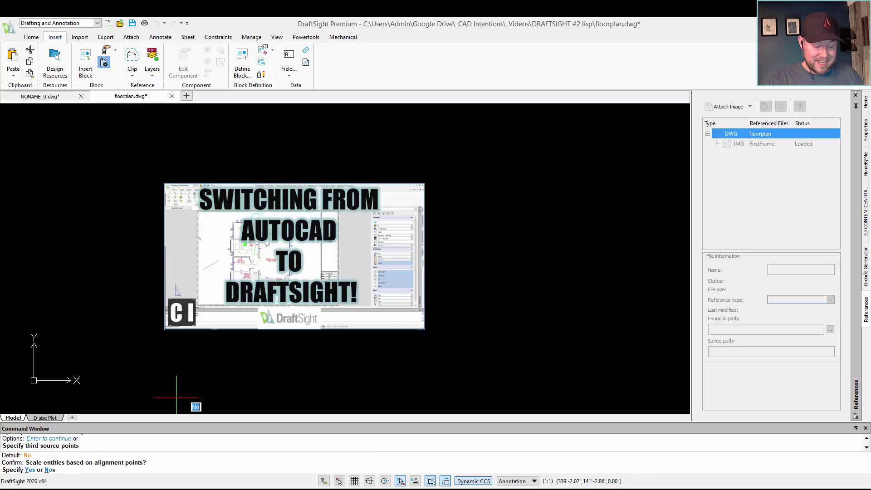
pyautogui.write('y')
pyautogui.press('Return')
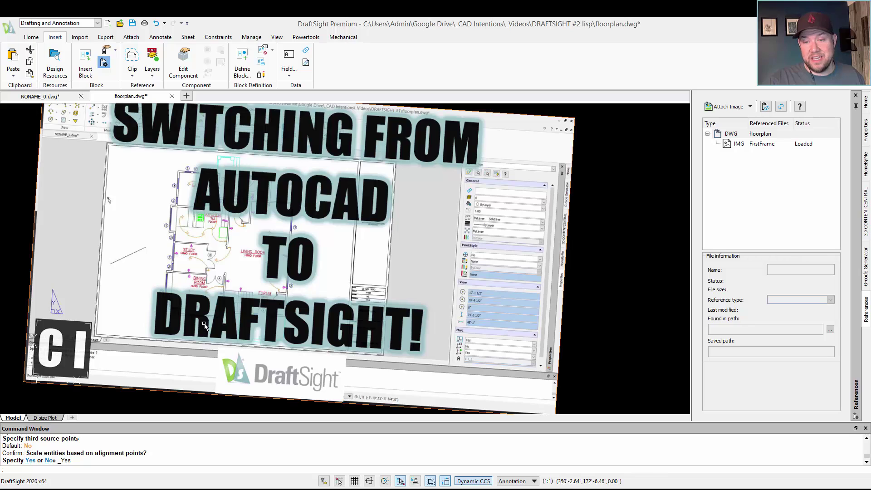
pyautogui.scroll(-5, 354, 221)
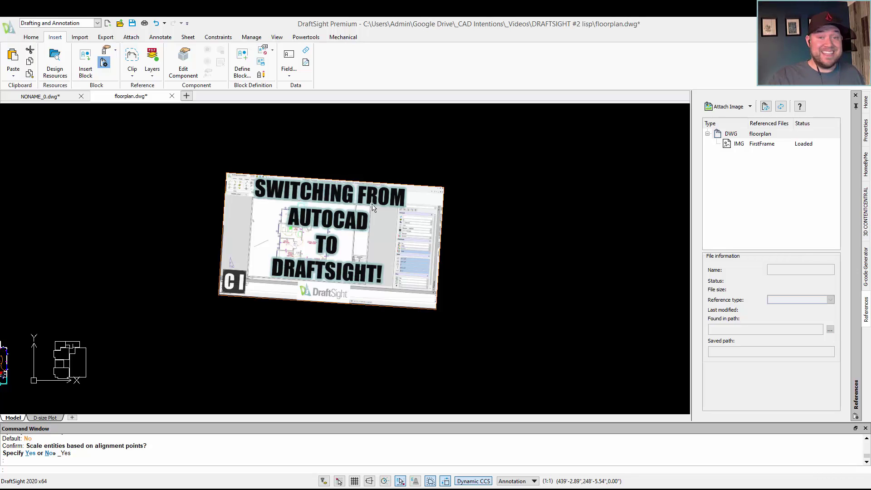
# Examine the DGN import options for mode, position, scale, rotation and units, and close the dialog without importing
pyautogui.click(86, 40)
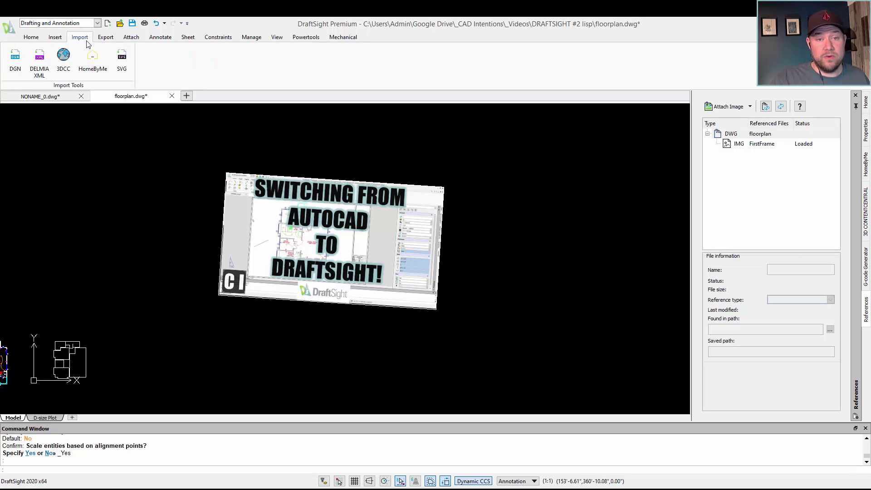
pyautogui.click(15, 63)
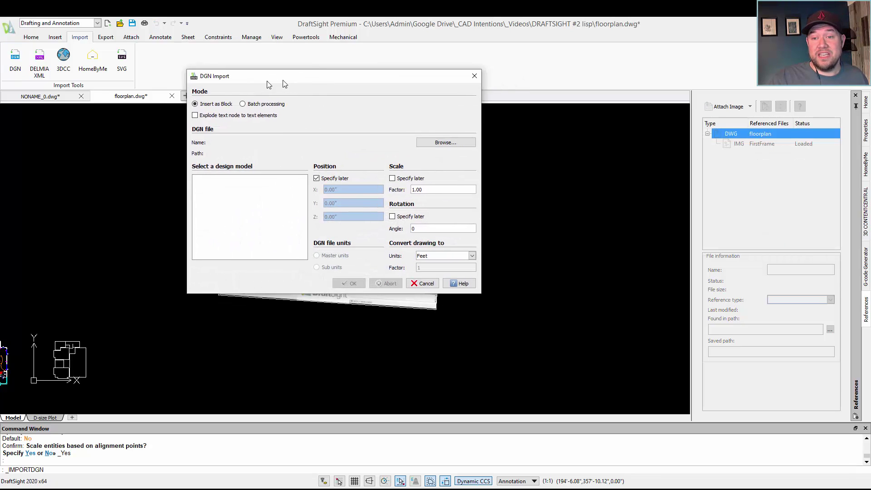
pyautogui.moveTo(283, 82); pyautogui.dragTo(290, 84)
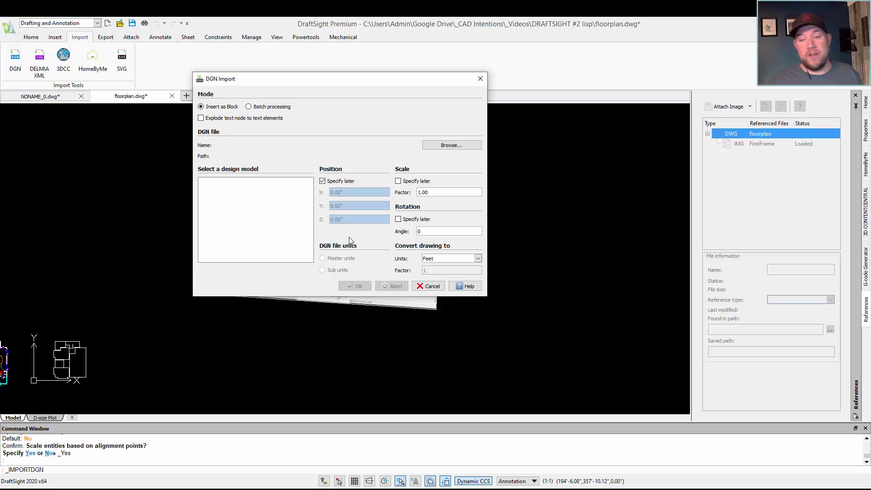
pyautogui.click(428, 286)
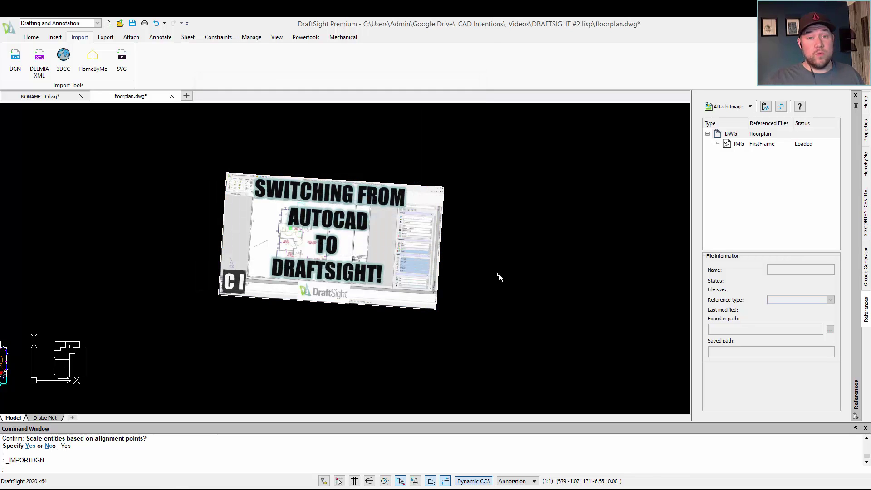